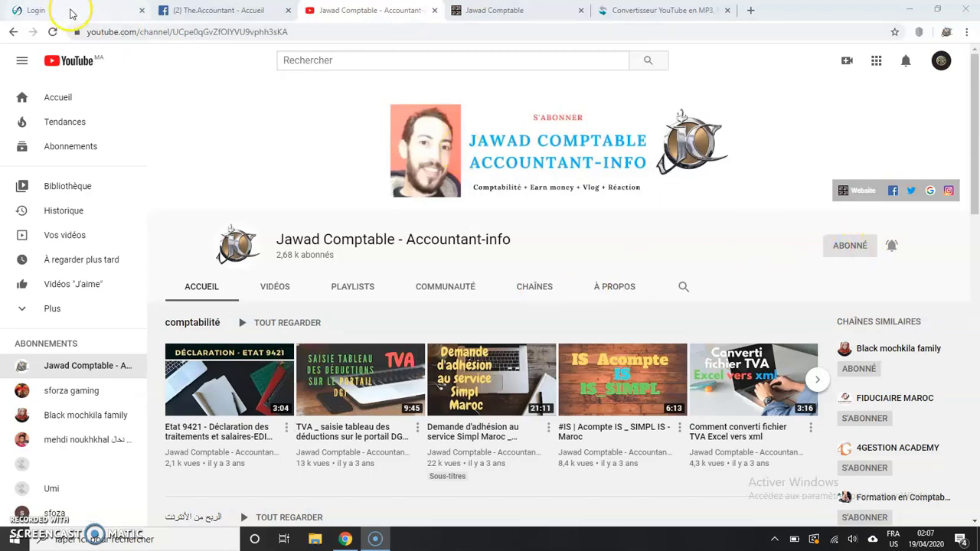
Log in to the Damancom portal and search the télédéclarations for the period 202003 to 202004.
left_click(70, 11)
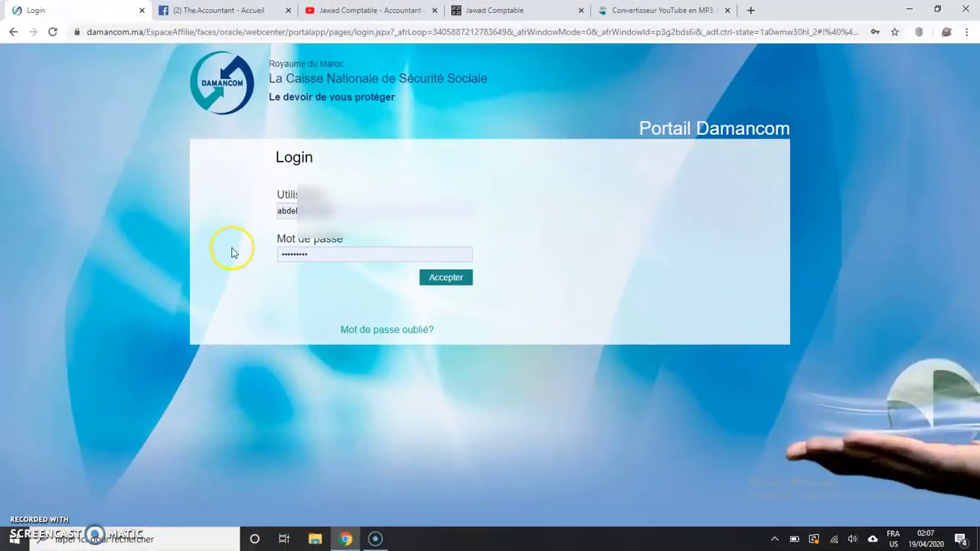
left_click(459, 280)
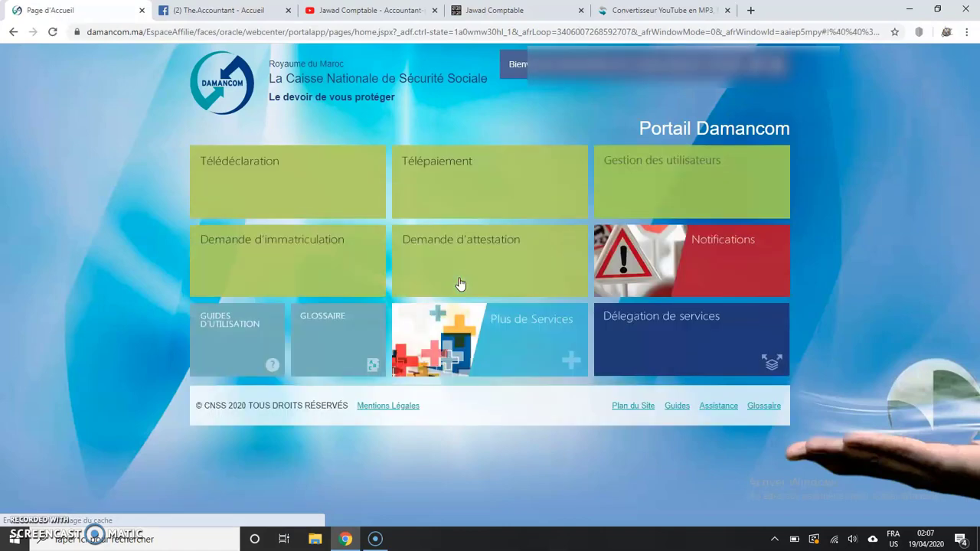
left_click(289, 193)
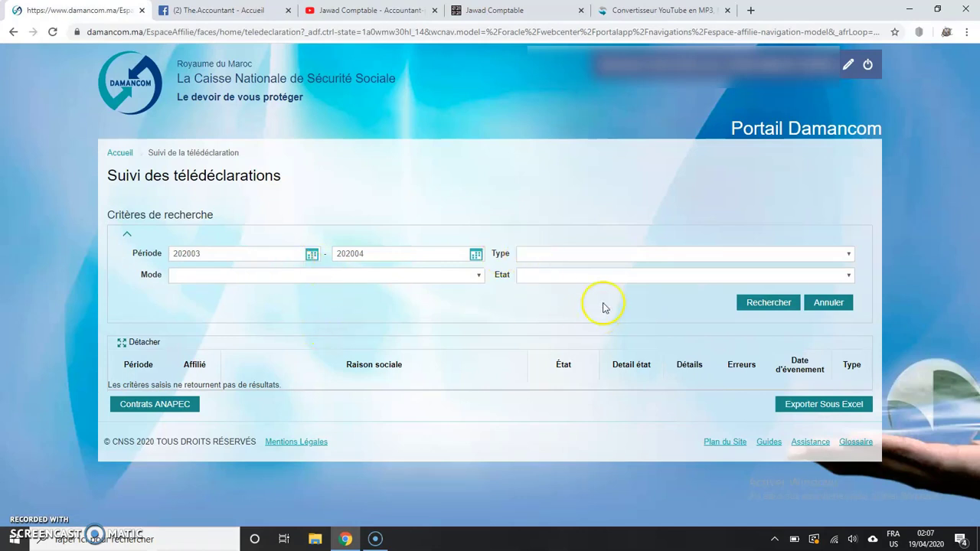
left_click(757, 305)
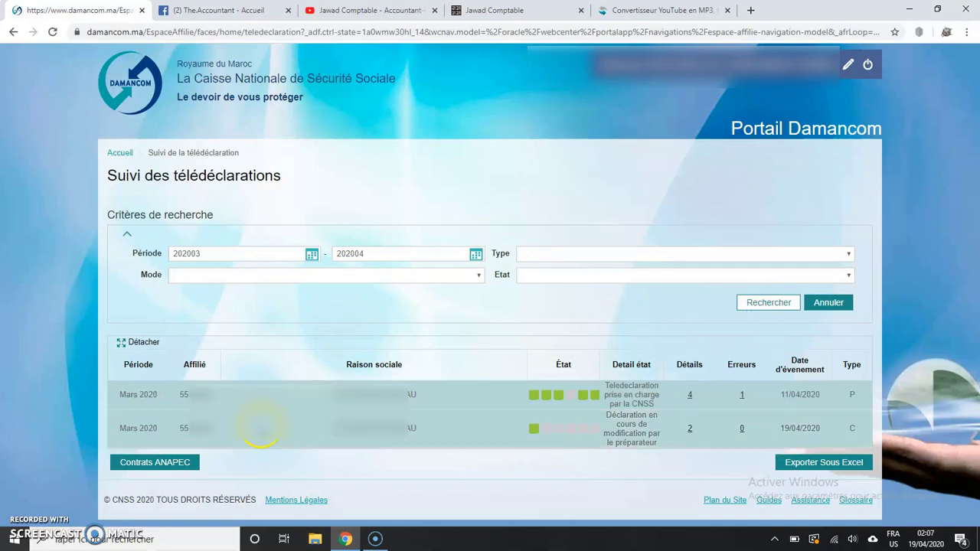
Open the March 2020 type C declaration for preparation.
left_click(259, 429)
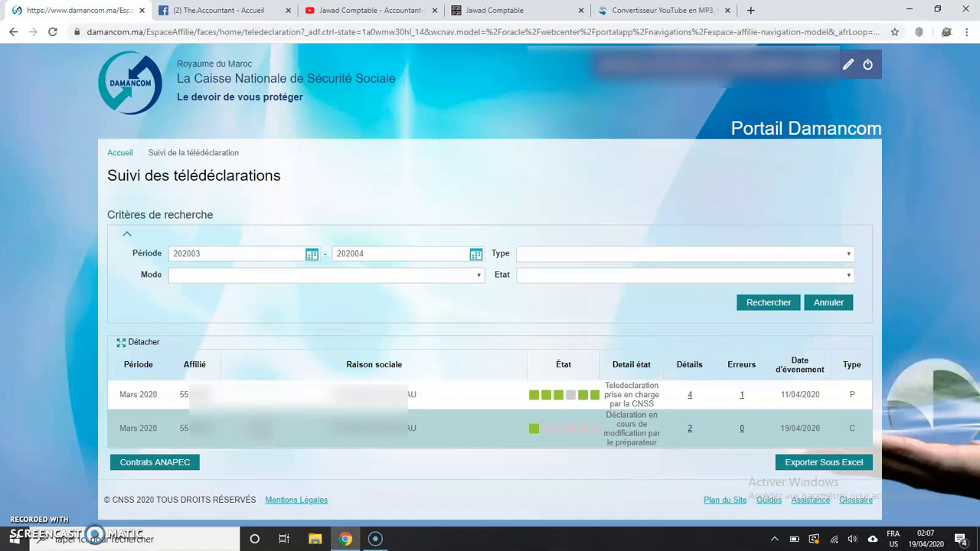
right_click(259, 429)
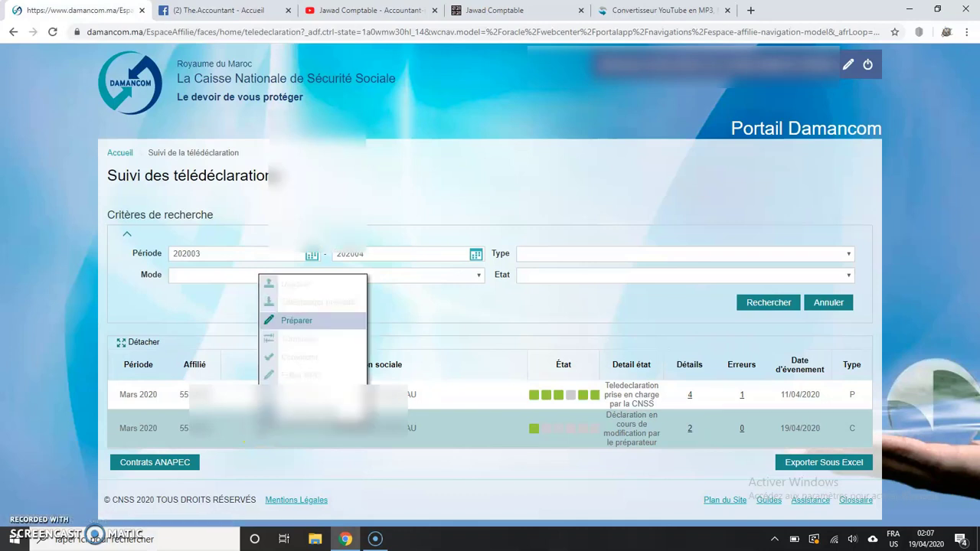
left_click(328, 322)
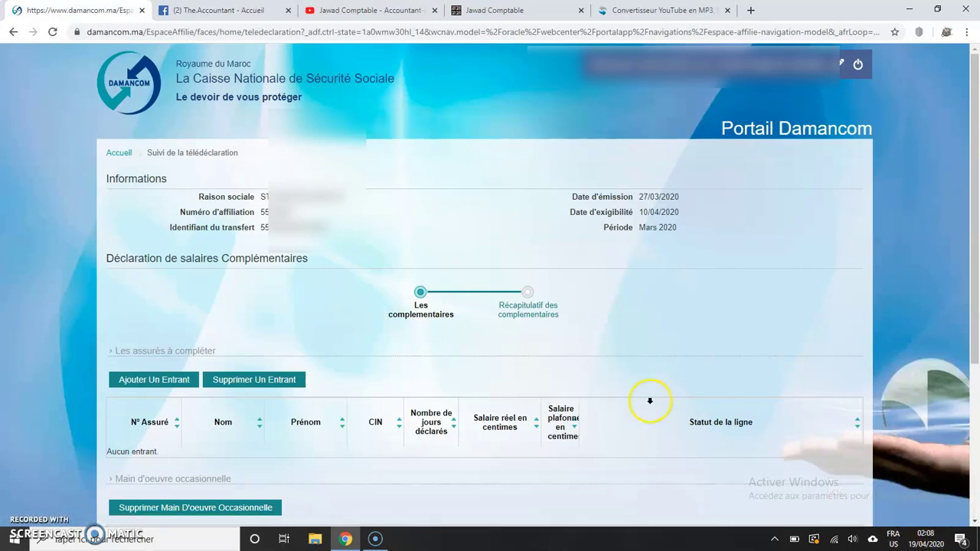
Add an entrant to the insured persons to complete and fill in the insured number, surname, first name and CIN.
left_click(140, 383)
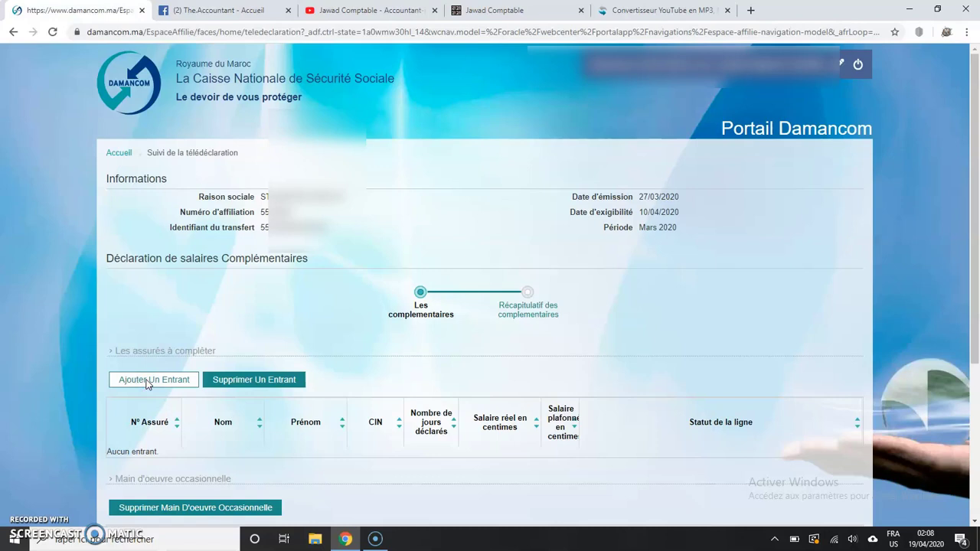
scroll(268, 220, "down", 1)
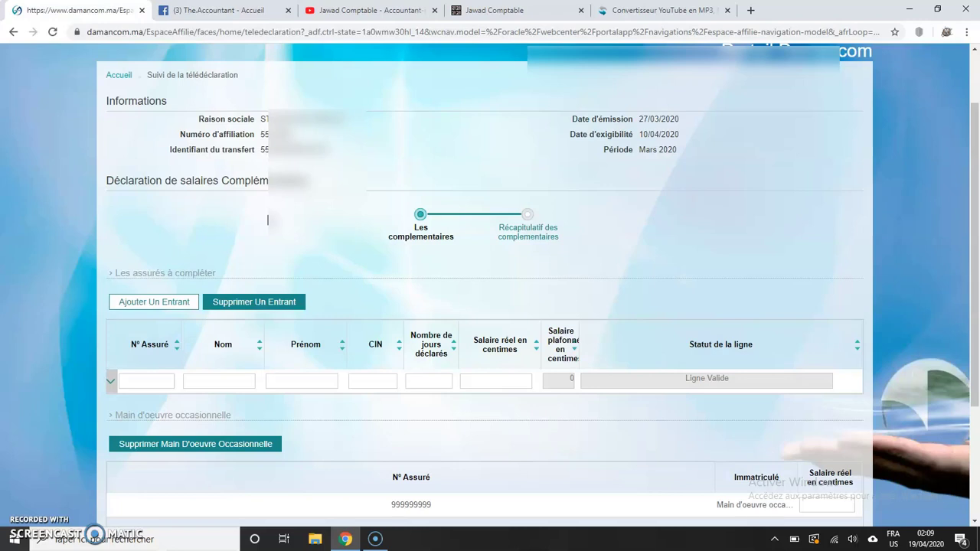
left_click(138, 381)
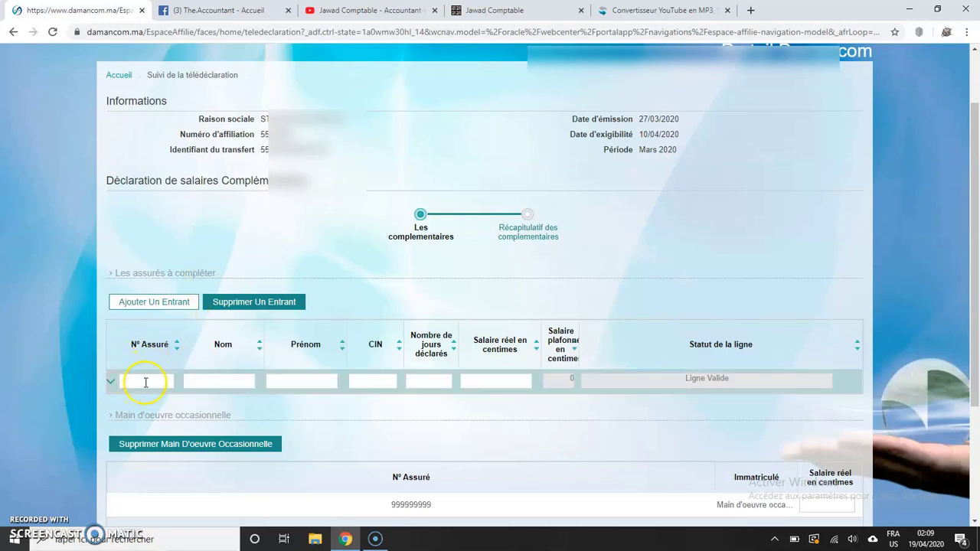
left_click(149, 381)
left_click(146, 383)
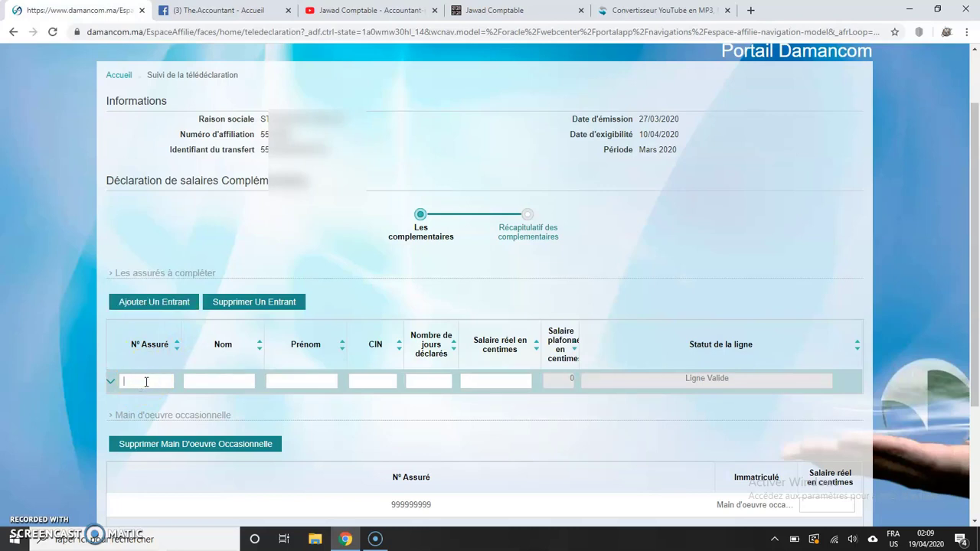
type("11")
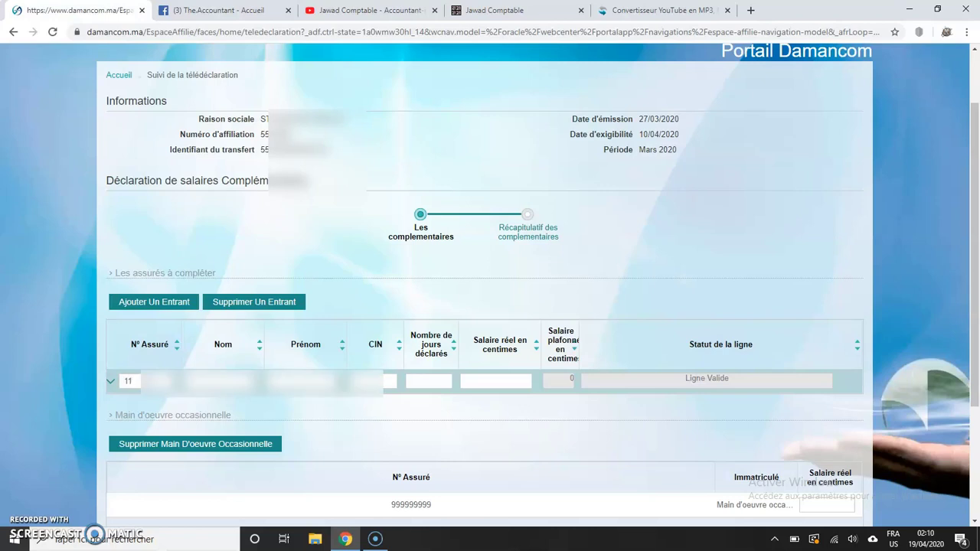
type("07")
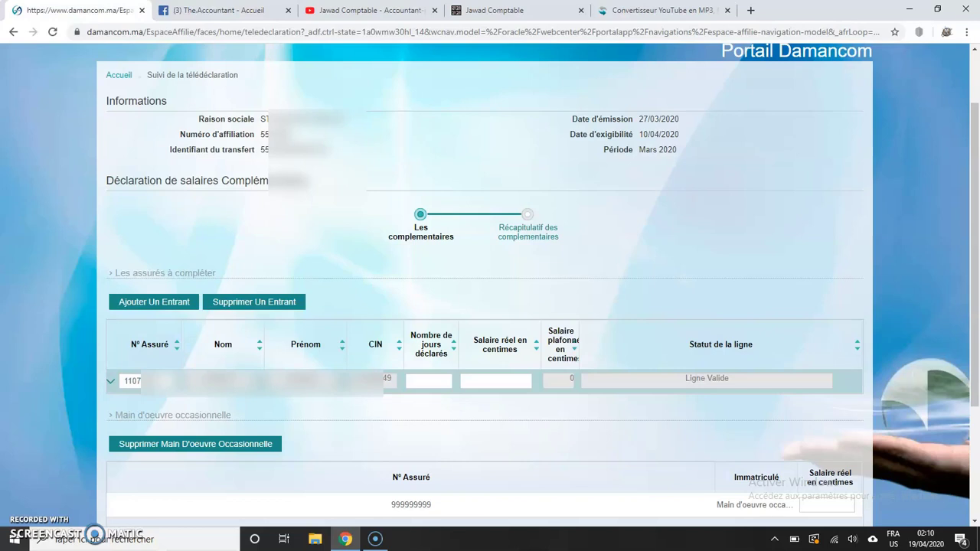
Set the entrant's number of declared days to 15.
left_click(431, 380)
left_click(433, 381)
type("15")
left_click(500, 379)
Switch to the Windows calculator and divide the 4000 monthly salary by 26 to get the daily wage.
left_click(16, 541)
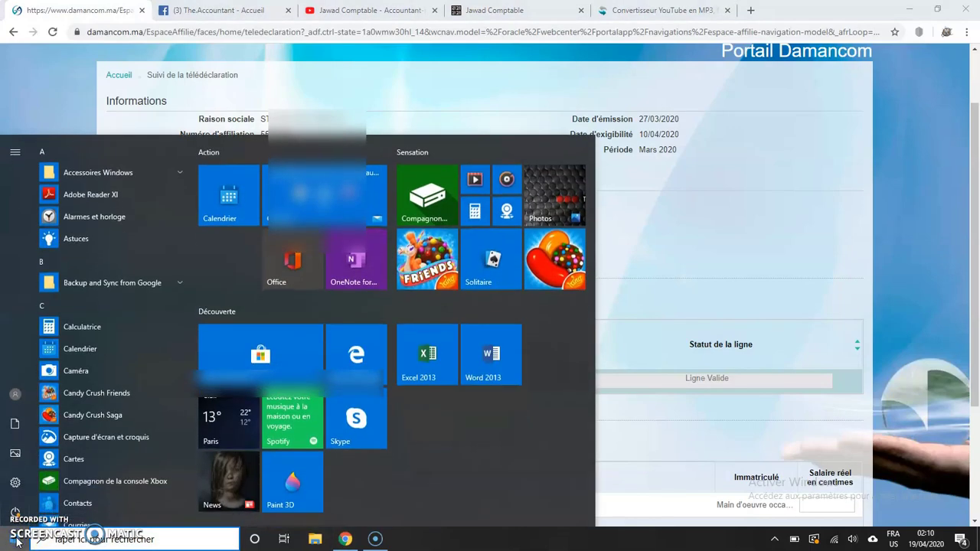
left_click(154, 327)
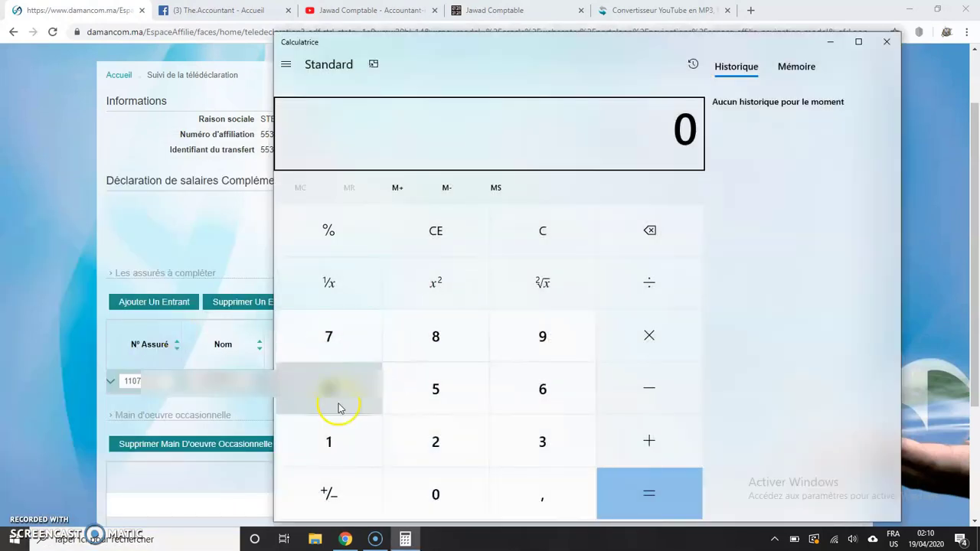
left_click(341, 406)
left_click(425, 494)
left_click(427, 494)
left_click(427, 494)
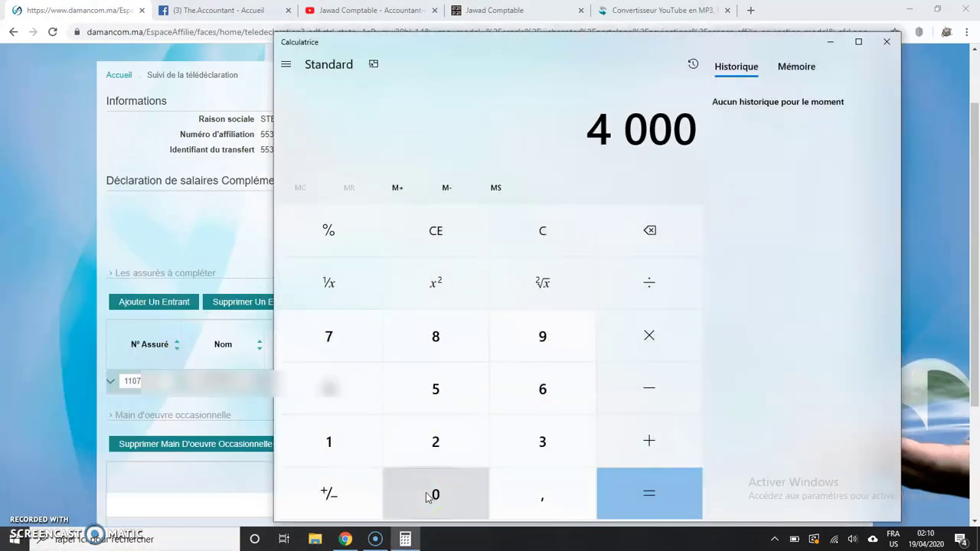
left_click(656, 280)
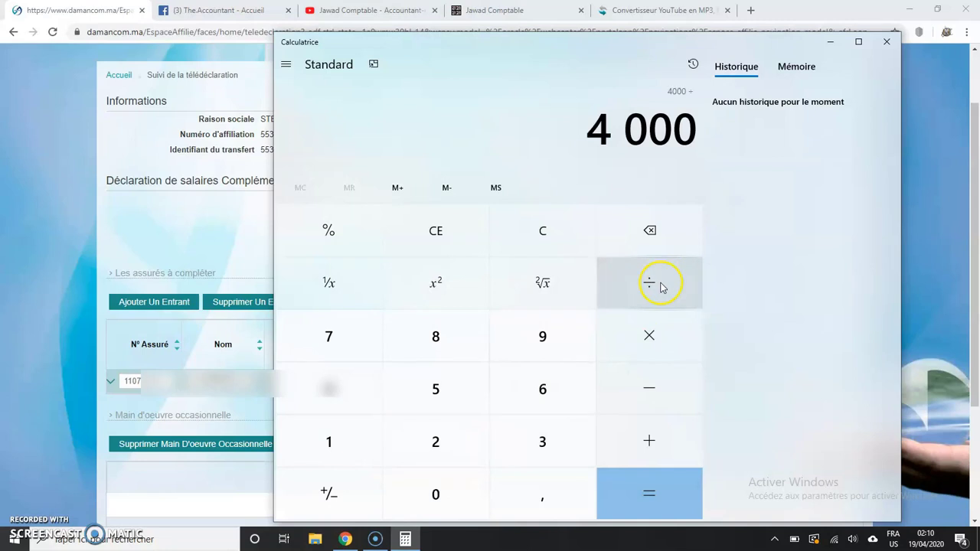
left_click(437, 448)
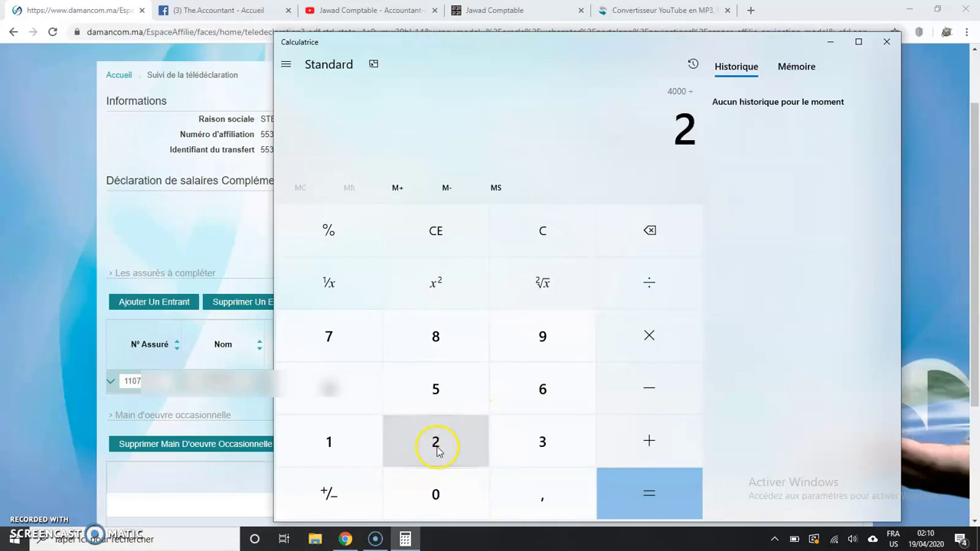
left_click(533, 402)
left_click(622, 499)
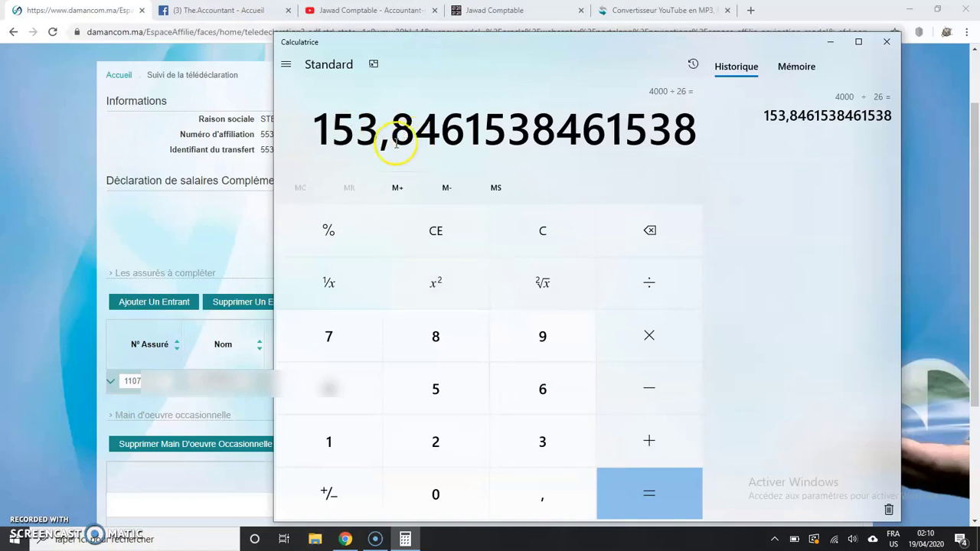
Multiply the calculated daily wage by 15 days.
left_click(647, 334)
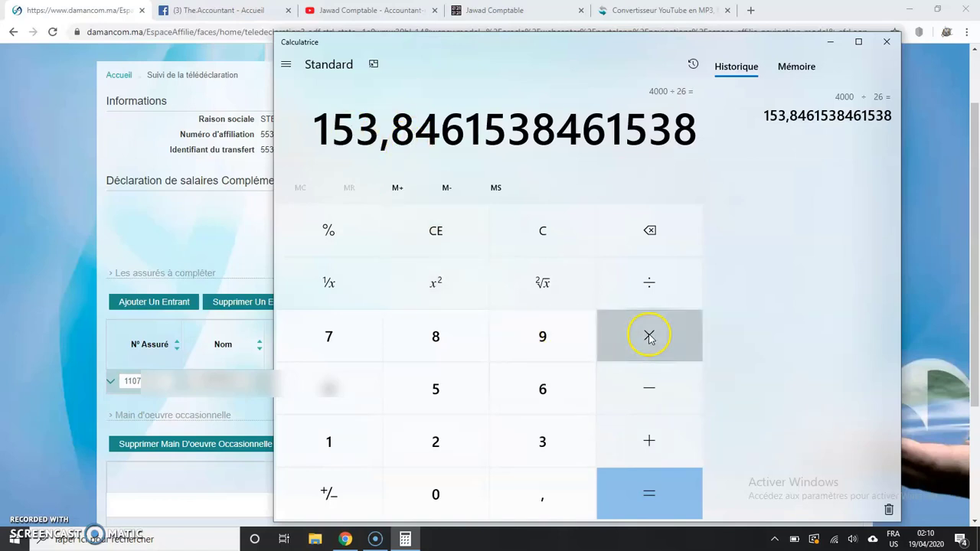
left_click(369, 435)
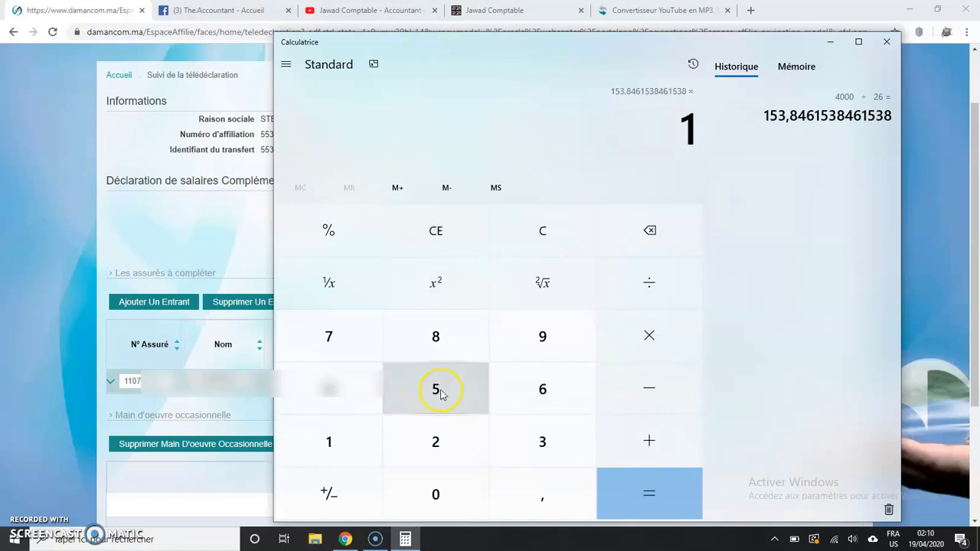
left_click(440, 394)
left_click(643, 501)
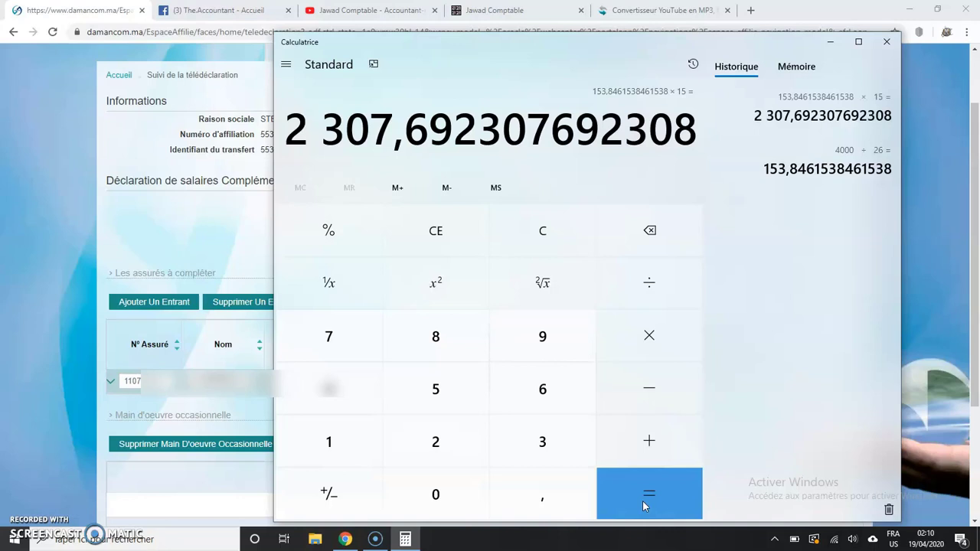
Switch back to the Damancom declaration and set the entrant's real salary to 230700 centimes.
left_click(938, 448)
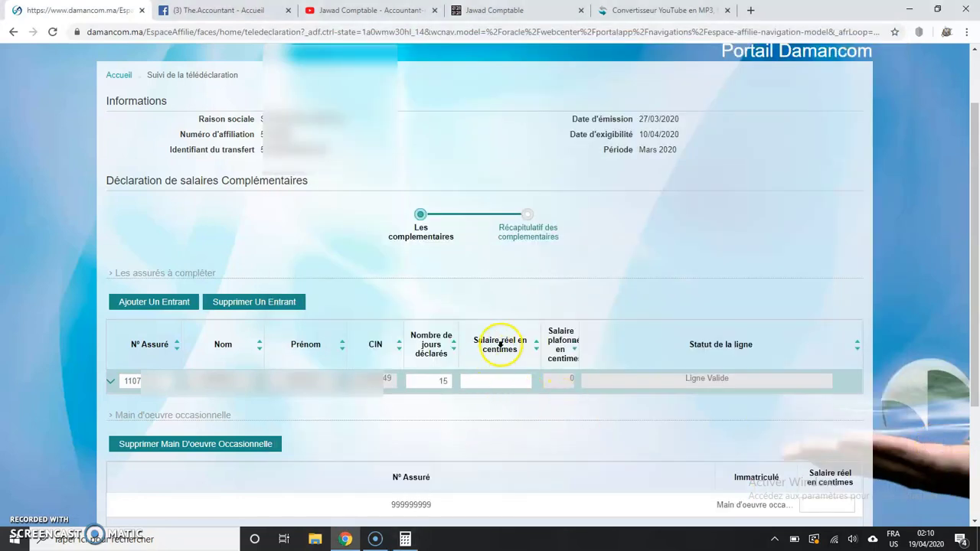
left_click(505, 381)
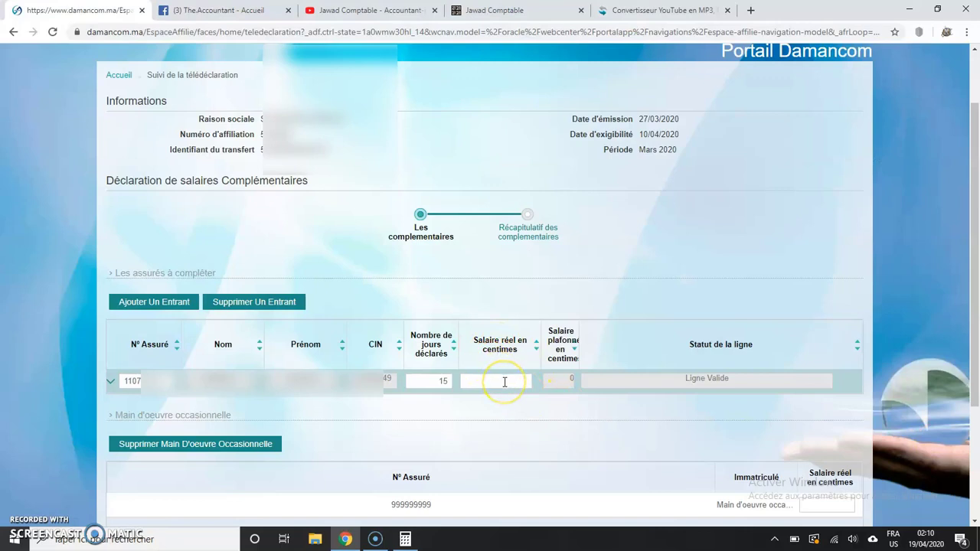
type("2303")
type("00")
left_click(531, 385)
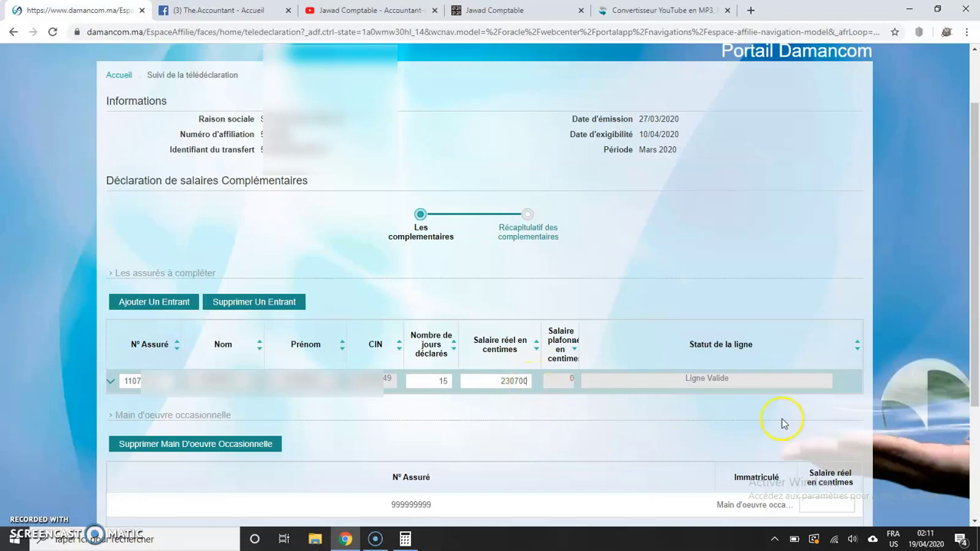
Set the total real salary in the Récapitulatif des complémentaires to 230700 centimes.
left_click_drag(974, 374, 970, 511)
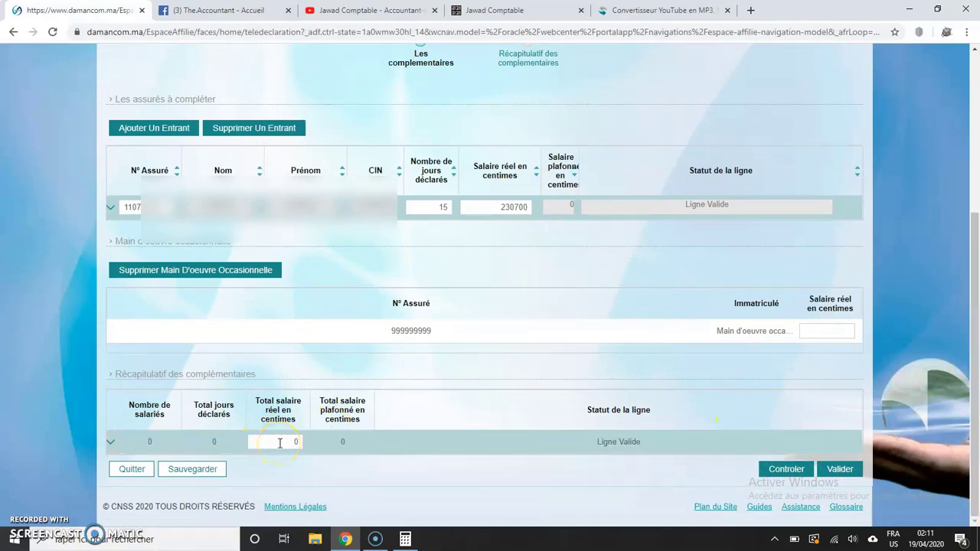
left_click_drag(281, 442, 339, 451)
type("230700")
left_click(444, 450)
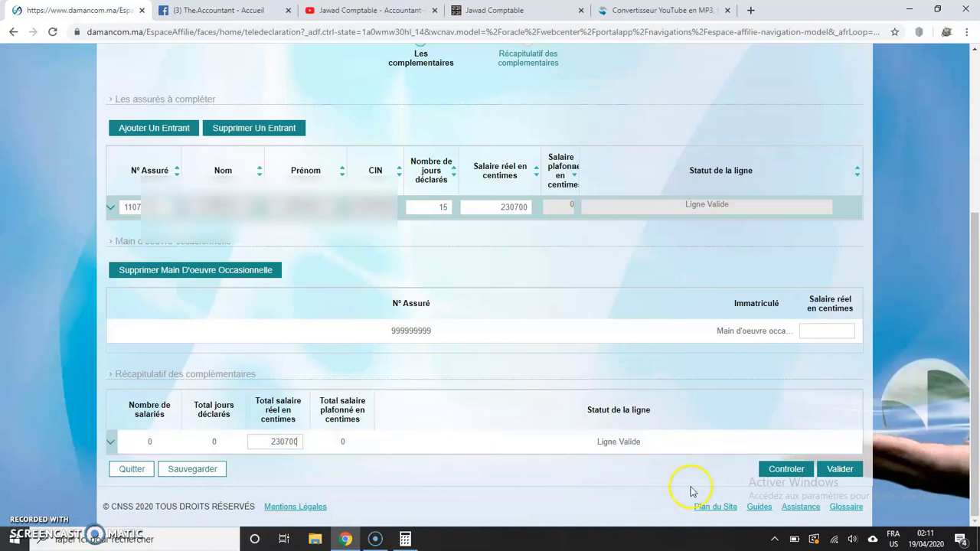
Run the control check on the complementary salary declaration.
left_click(785, 472)
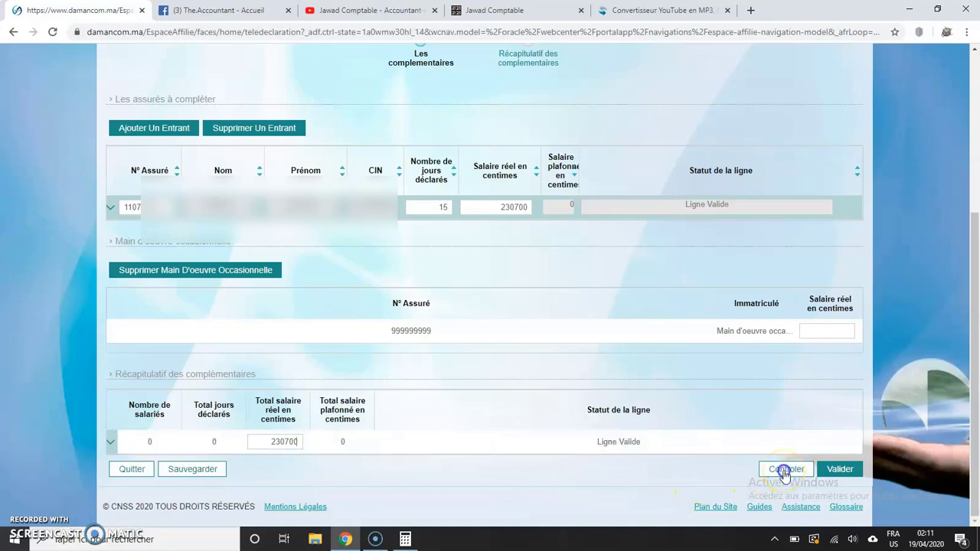
left_click(785, 474)
left_click(786, 474)
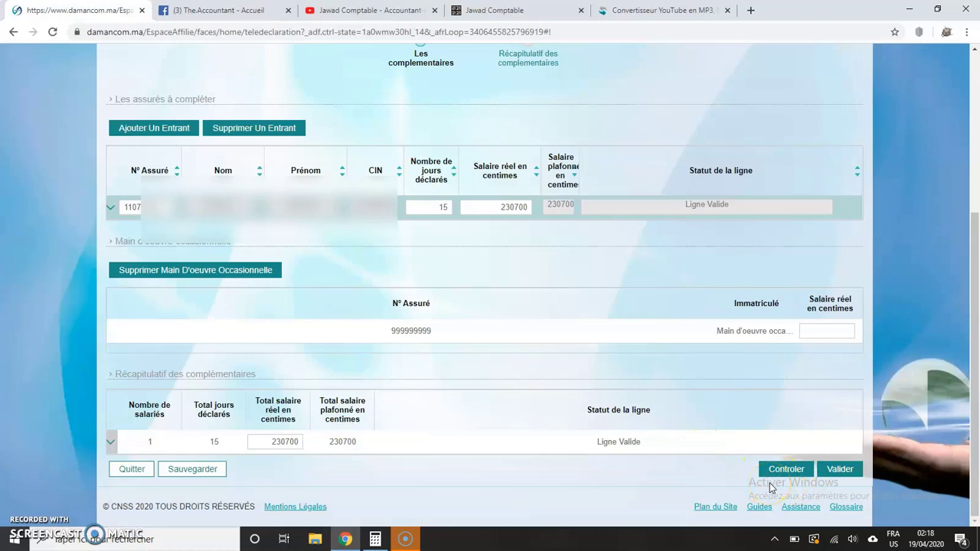
Validate the checked complementary télédéclaration and confirm the validation.
left_click(289, 442)
left_click(839, 470)
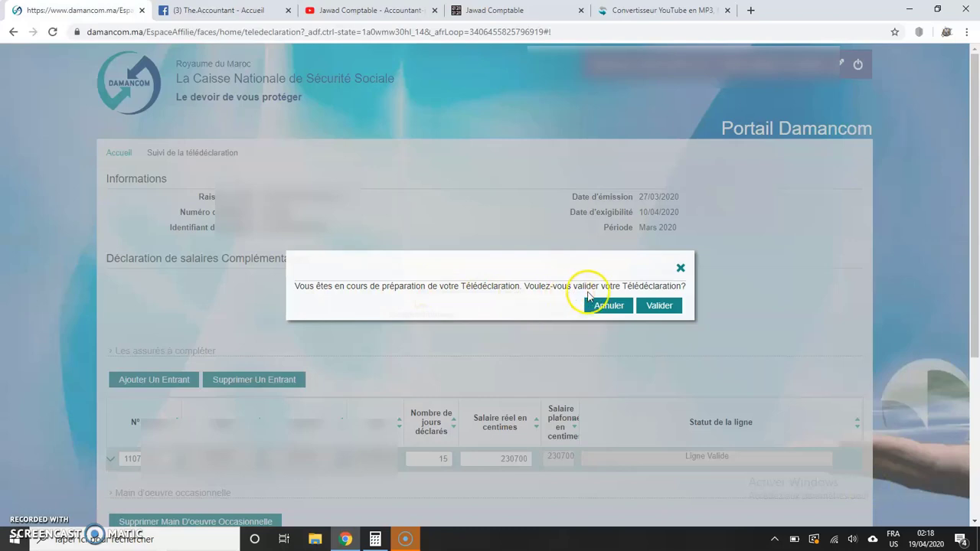
left_click(659, 306)
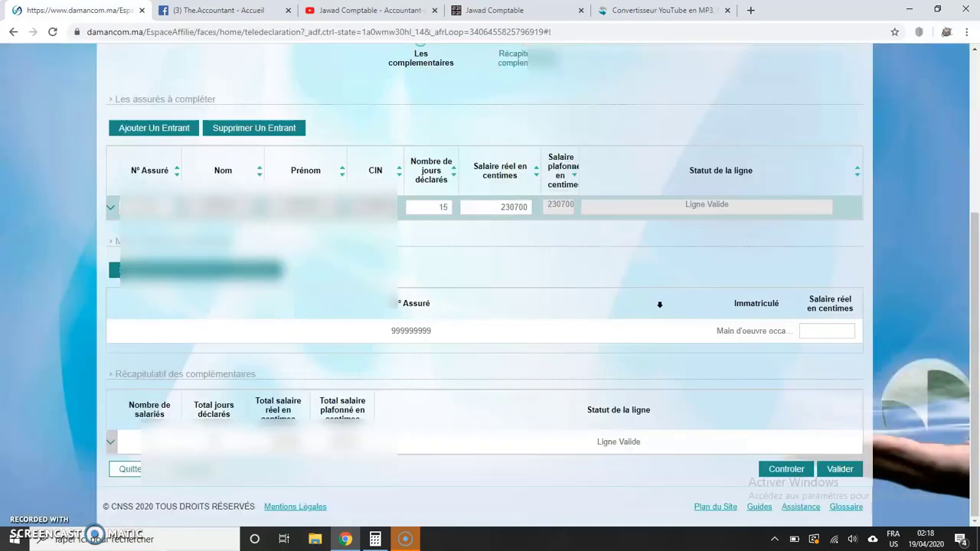
Go to the Récapitulatif des complémentaires stage and review the complementary, occasional labour and global totals.
scroll(525, 230, "up", 1)
left_click(527, 127)
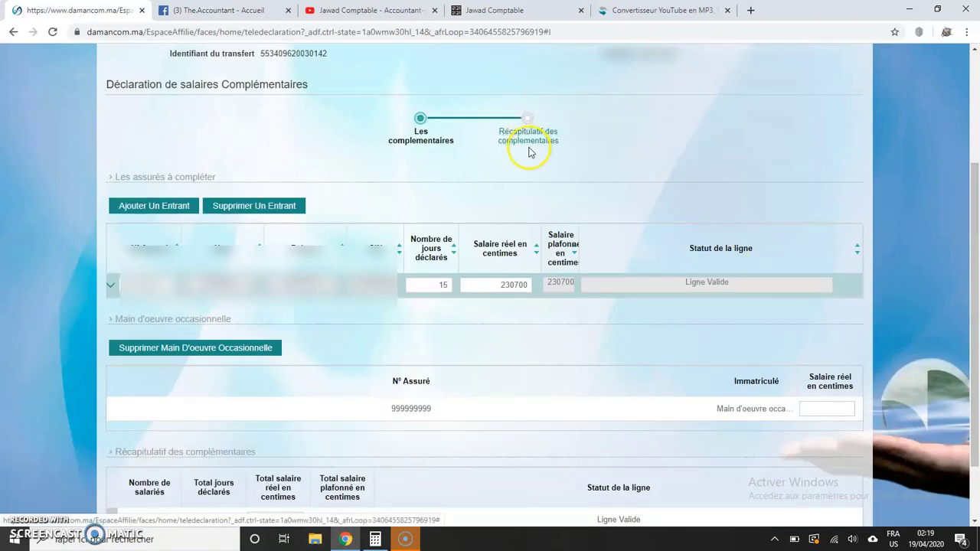
left_click(528, 150)
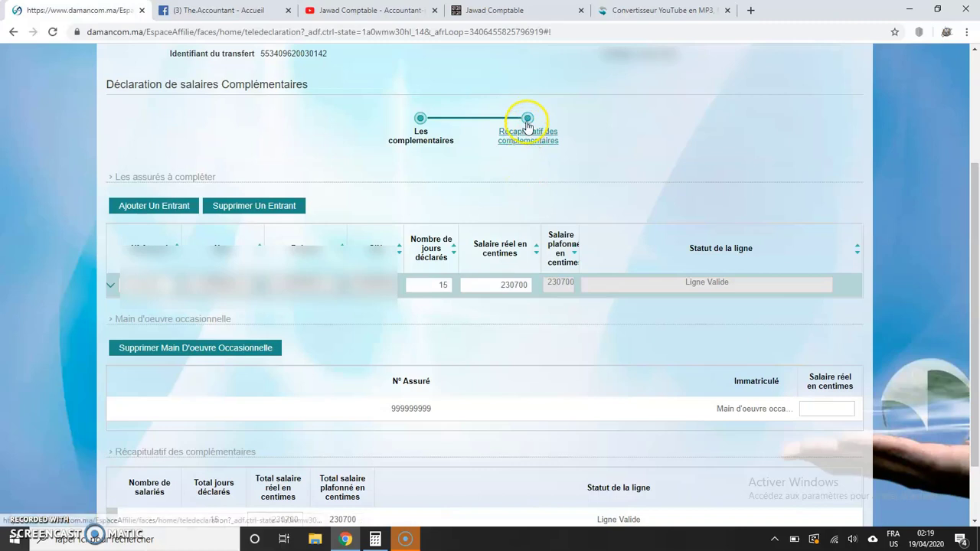
left_click(527, 122)
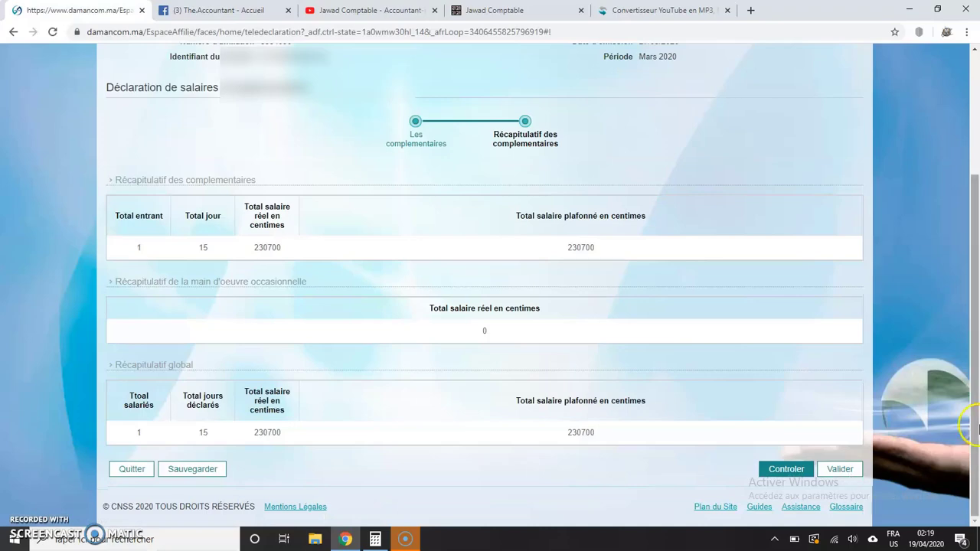
left_click_drag(975, 308, 955, 356)
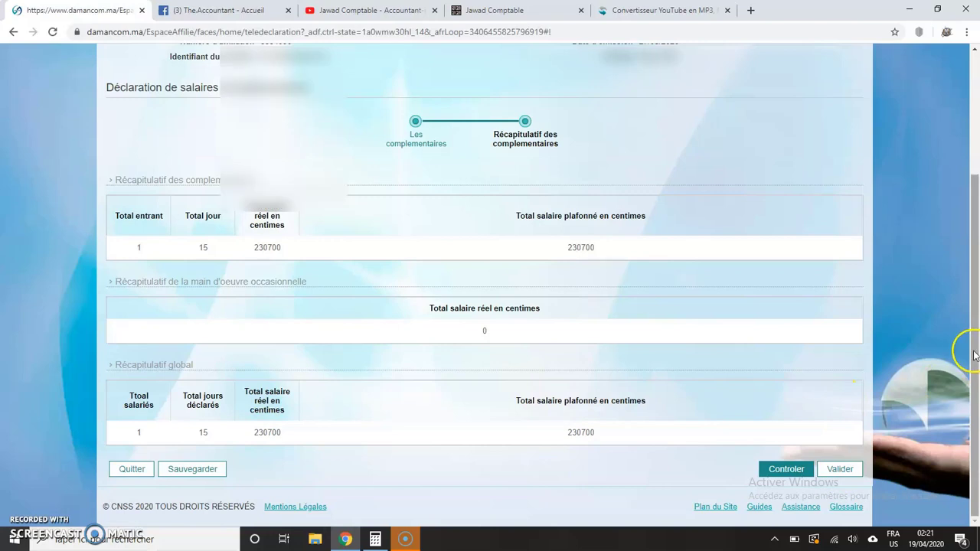
Leave the complementary salary declaration for the portal home page and open the Télédéclaration tracking page.
left_click_drag(977, 359, 977, 261)
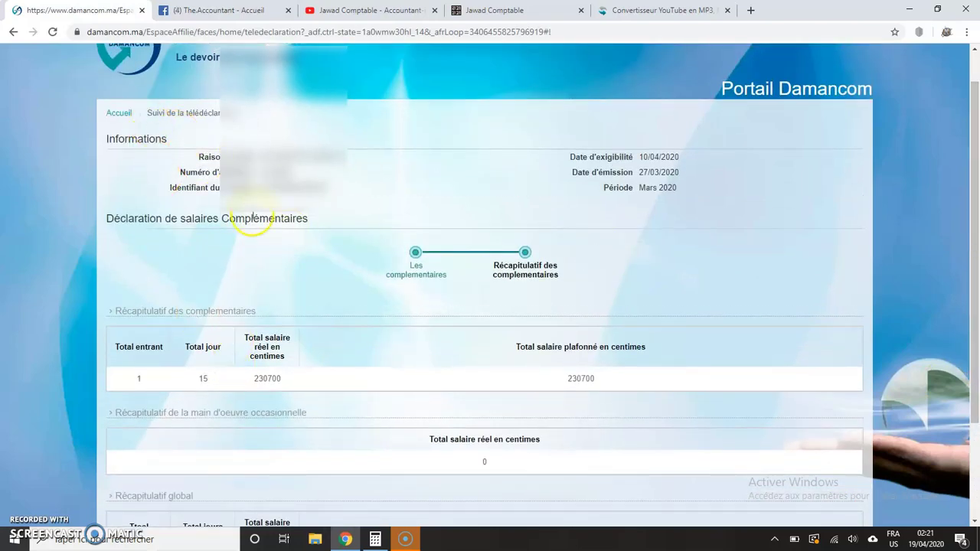
left_click(119, 114)
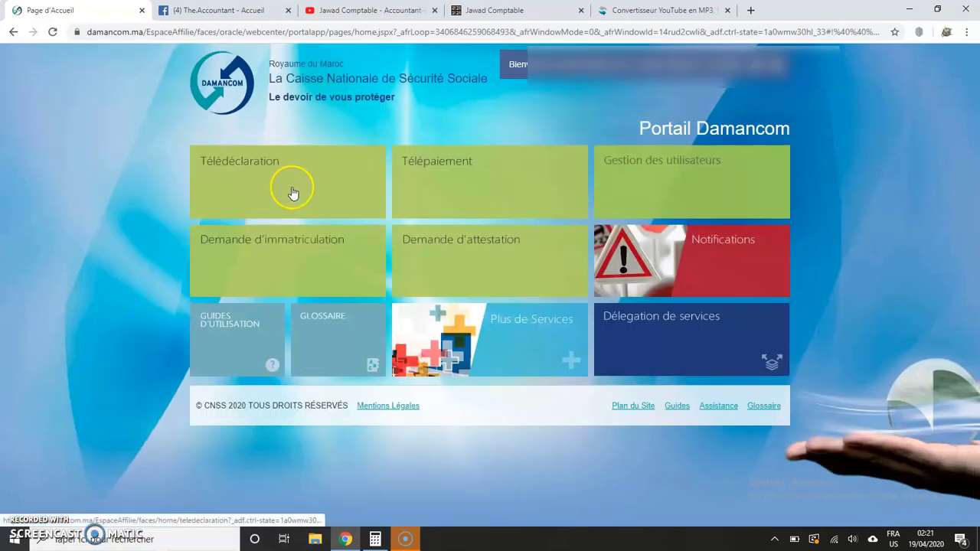
left_click(292, 193)
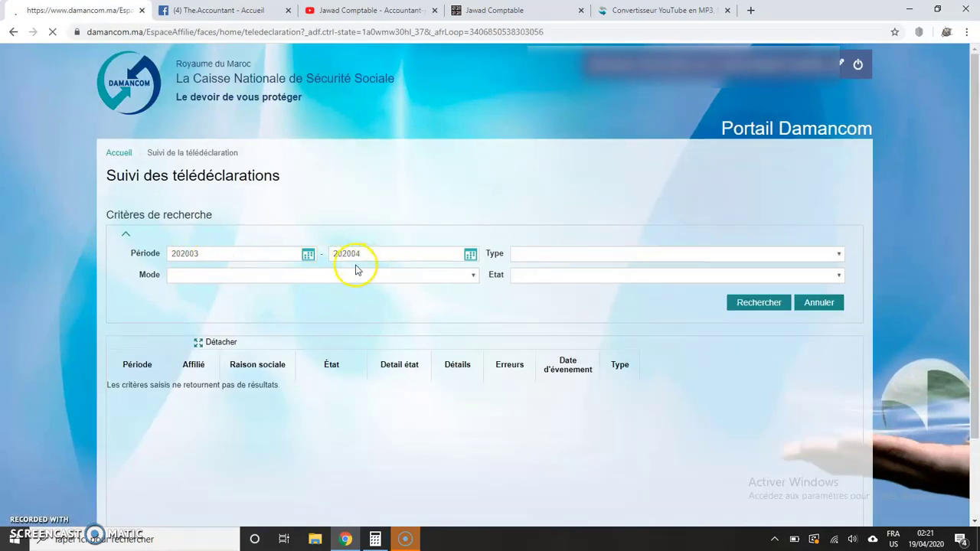
Search the télédéclarations for the period from 202002 to 202004.
left_click(753, 306)
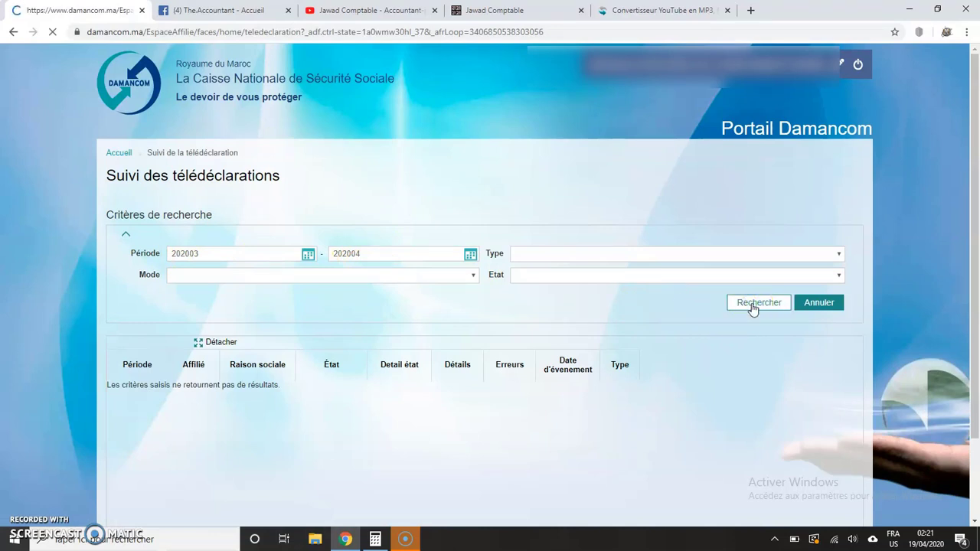
left_click(227, 254)
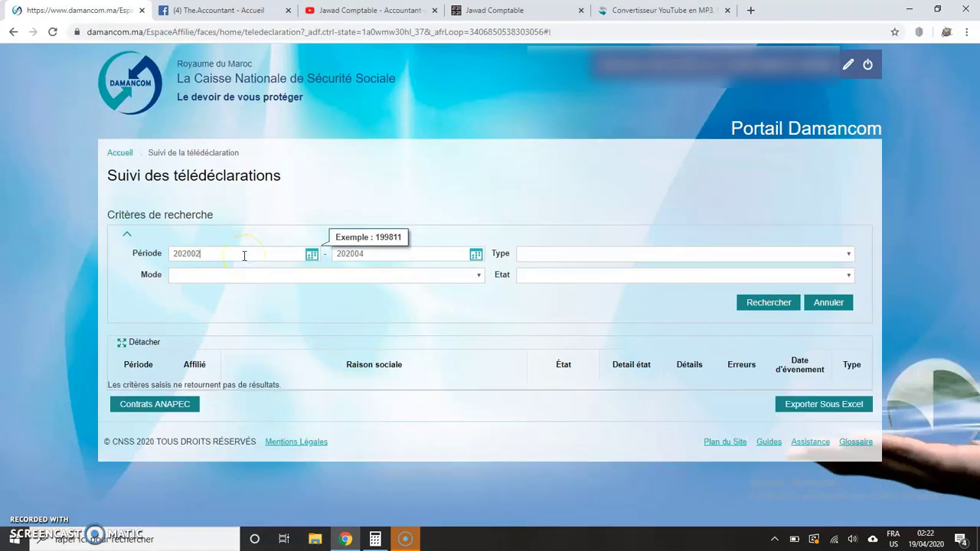
left_click(767, 302)
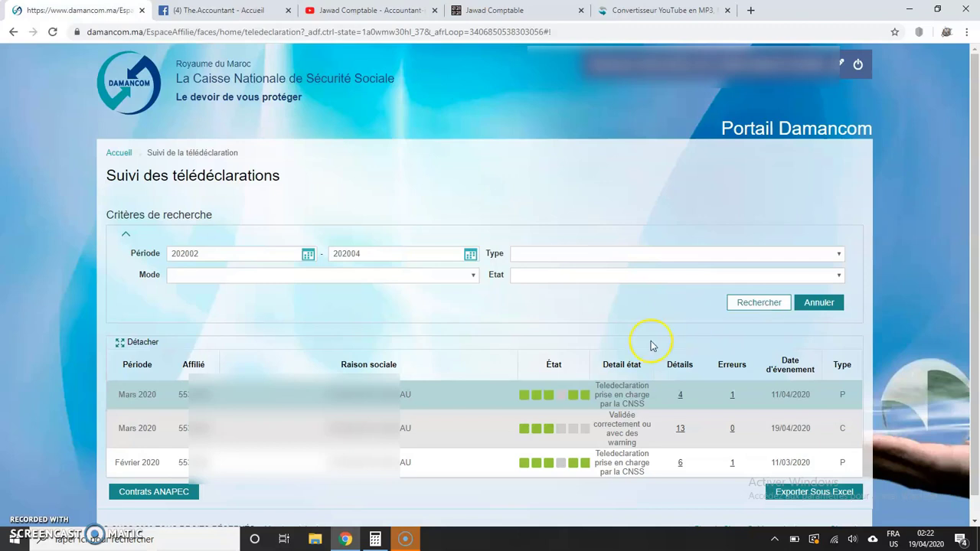
Open the payment details of the validated March 2020 complementary (type C) declaration from the search results.
left_click(407, 420)
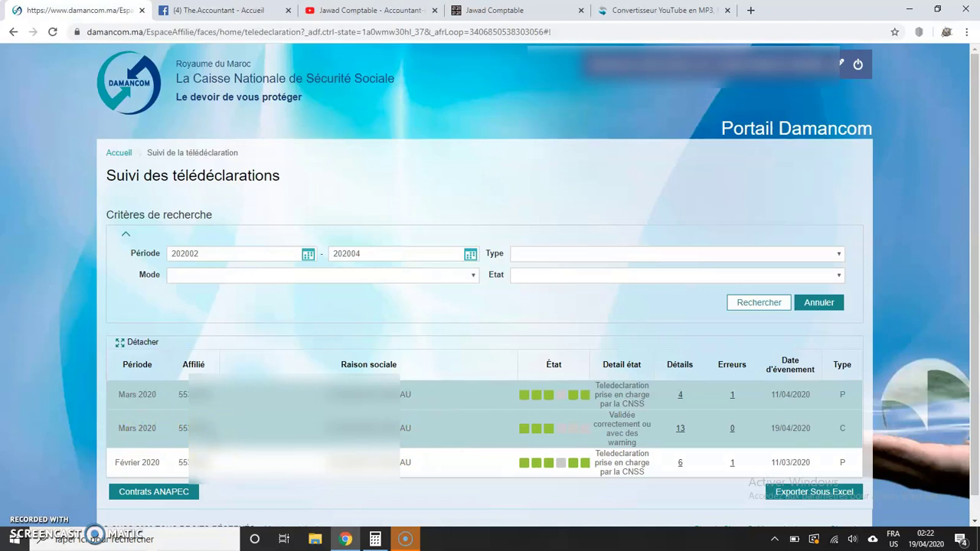
left_click(209, 433)
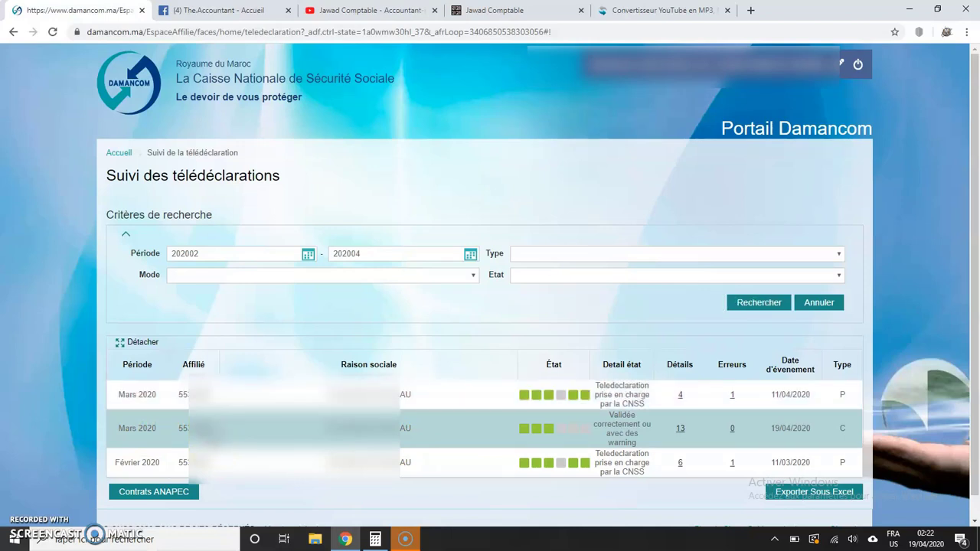
right_click(208, 433)
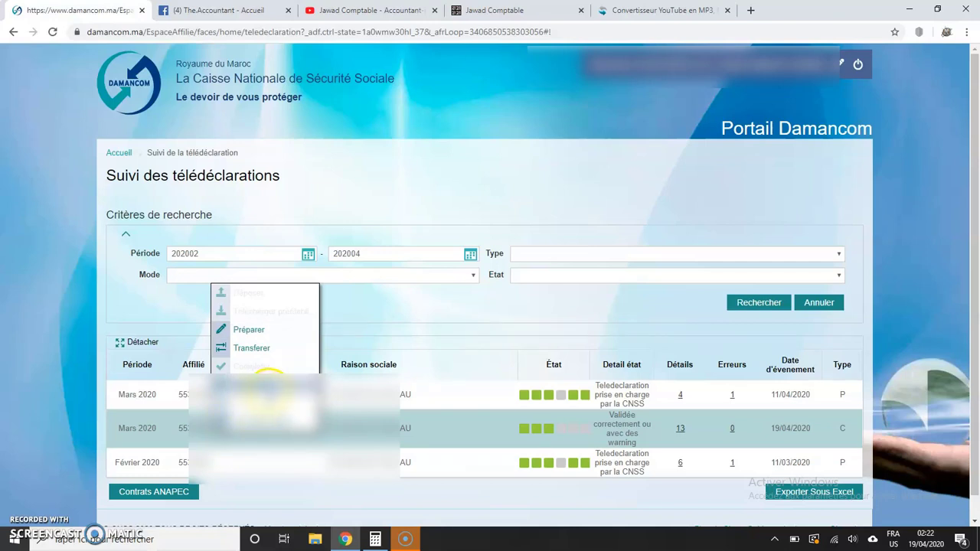
left_click(277, 385)
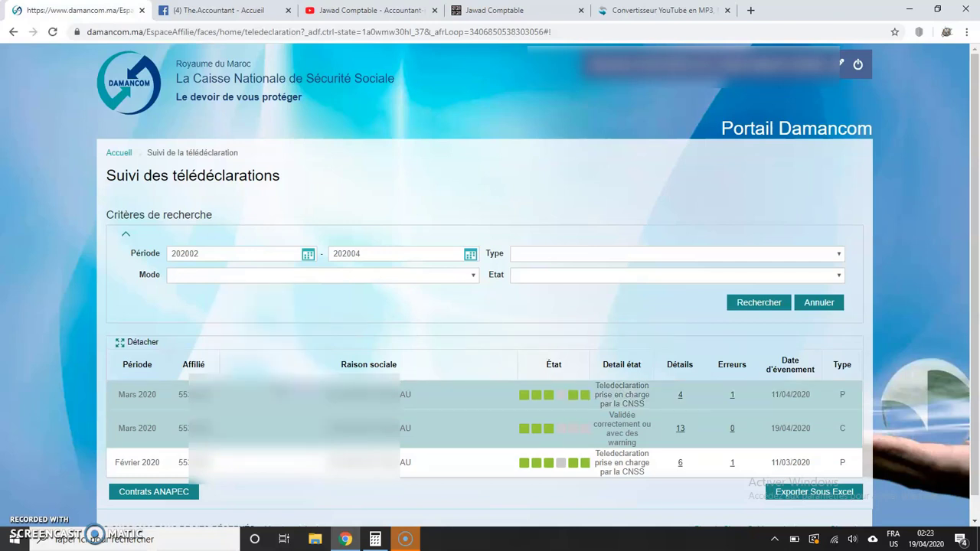
double_click(278, 385)
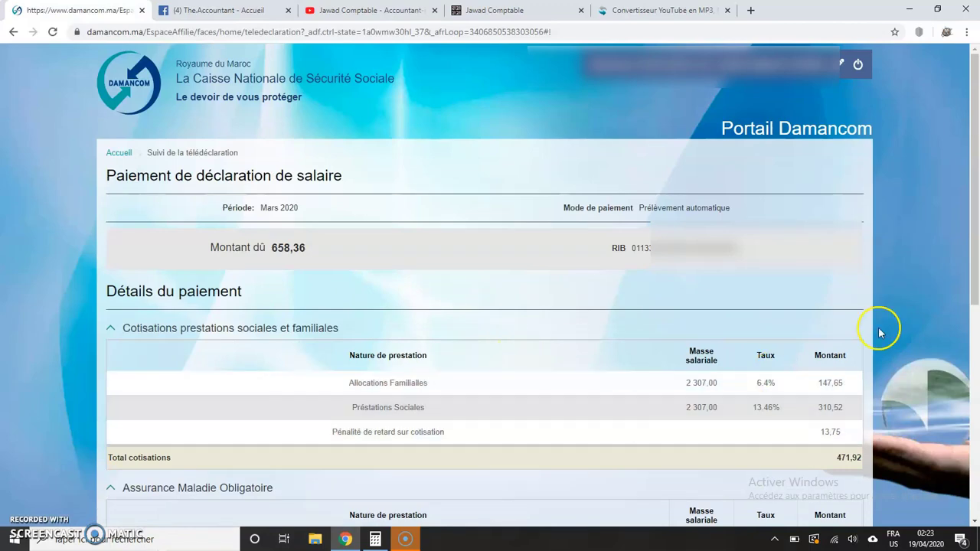
Review the social contributions, Assurance Maladie Obligatoire, Taxe de Formation Professionnelle and Astreintes payment details, and return to the portal home page.
left_click_drag(974, 247, 975, 389)
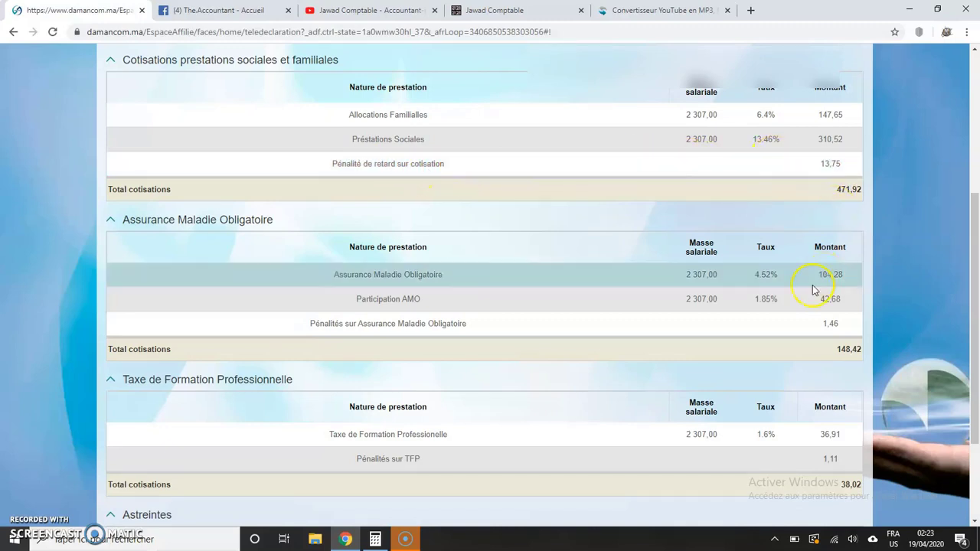
left_click_drag(976, 352, 976, 380)
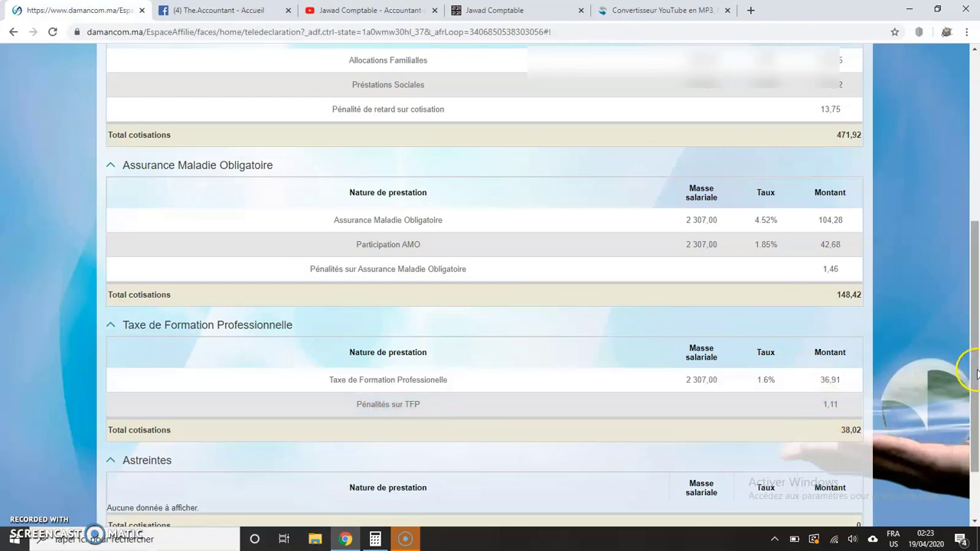
left_click_drag(976, 383, 975, 438)
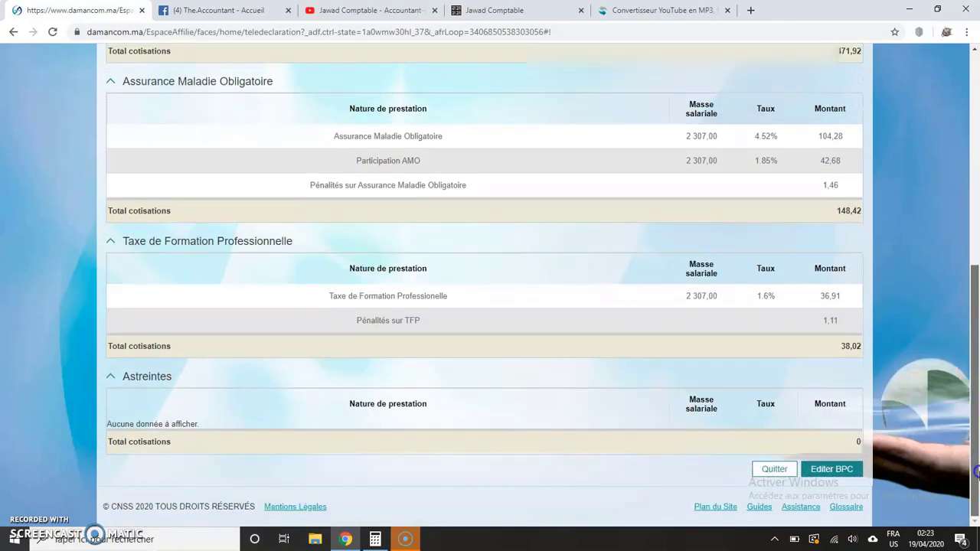
left_click_drag(976, 494, 976, 340)
scroll(555, 178, "up", 3)
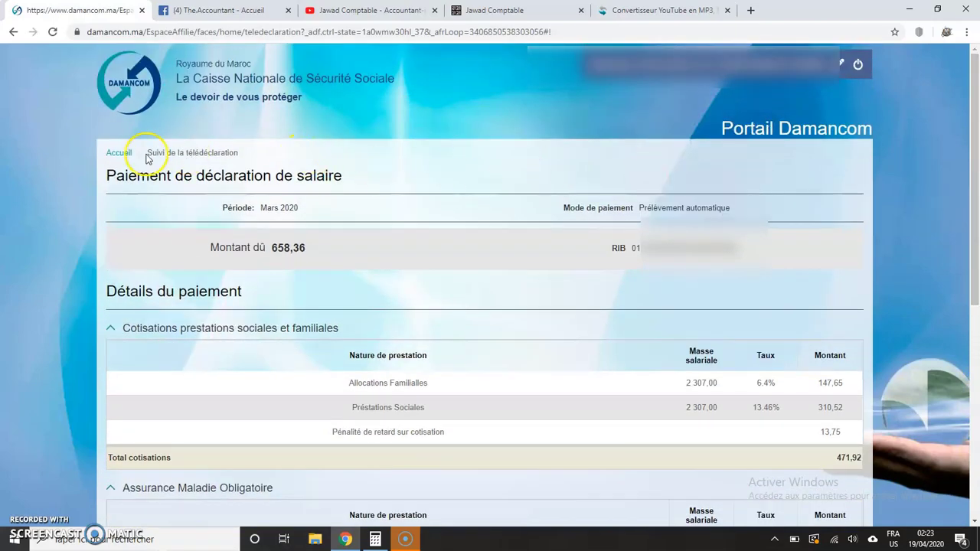
left_click(119, 156)
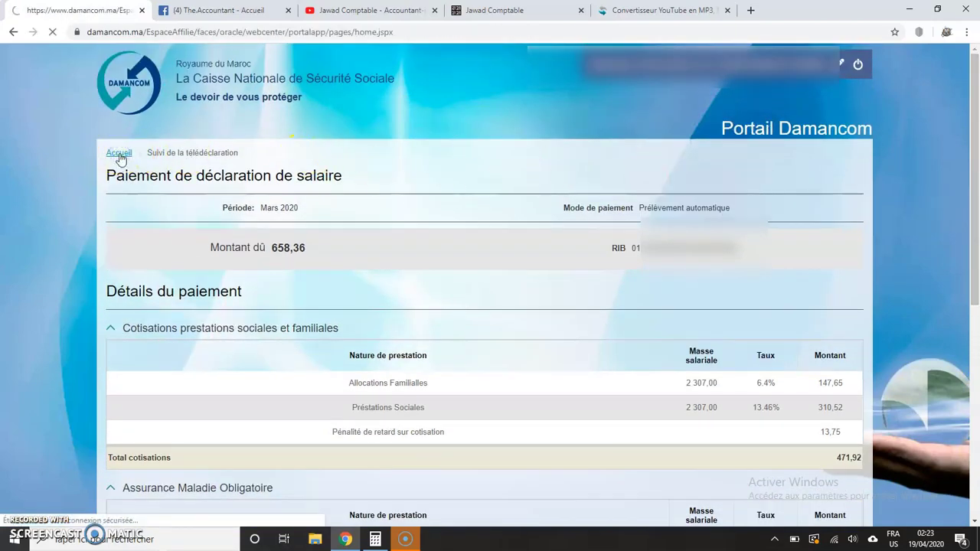